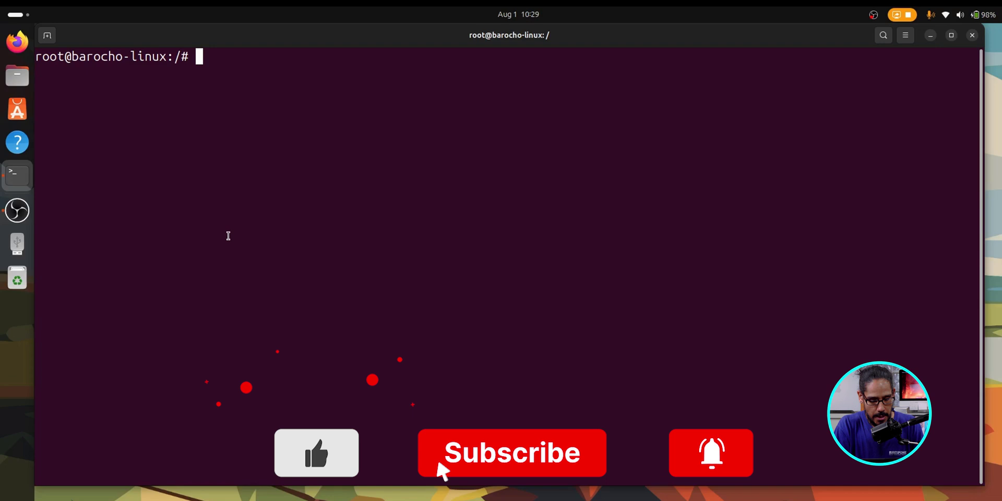
- Refresh the system's package lists with apt-get update
{"action": "type", "text": "a"}
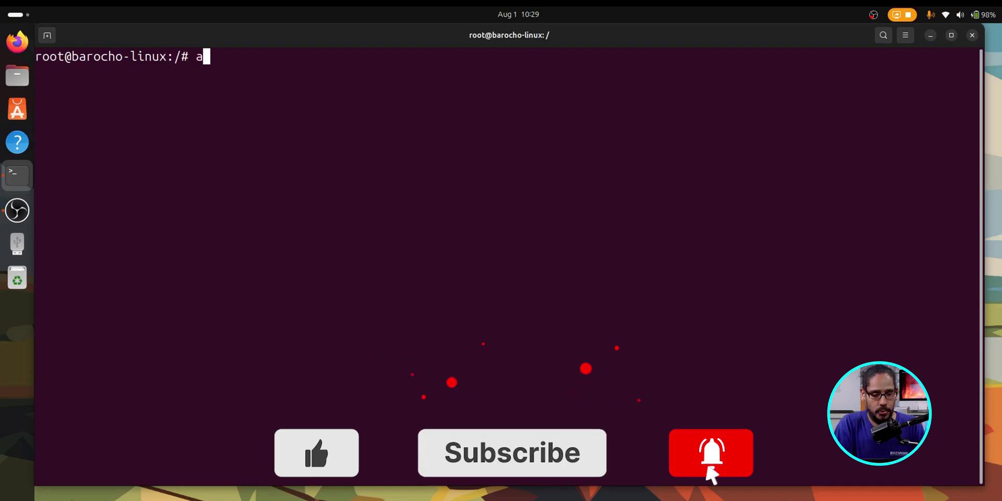
{"action": "type", "text": "pt-get up"}
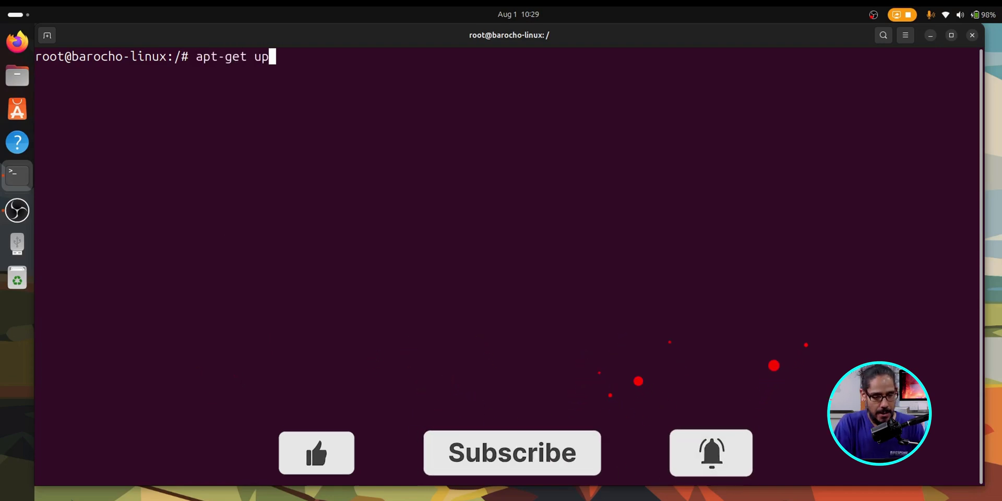
{"action": "type", "text": "date"}
{"action": "key", "text": "Return"}
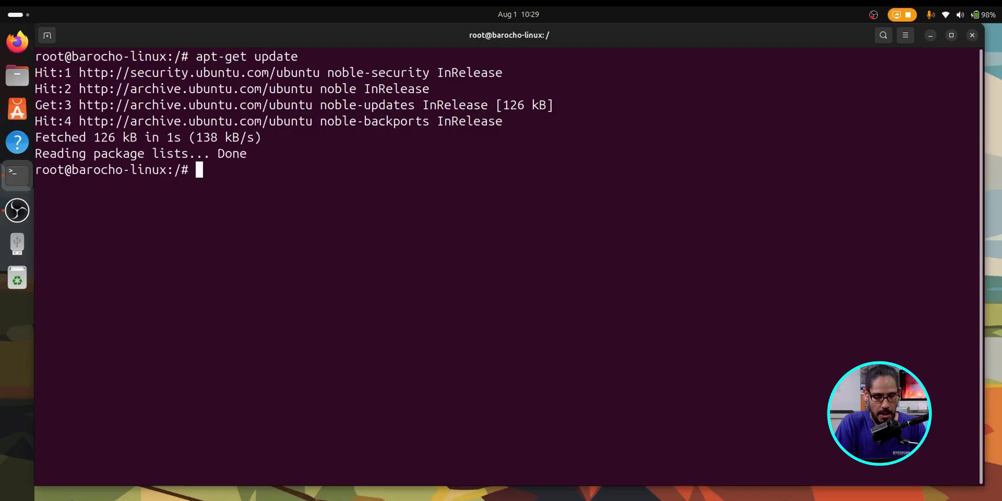
- Upgrade the installed packages with apt-get upgrade, and clear the terminal
{"action": "type", "text": "apt-get "}
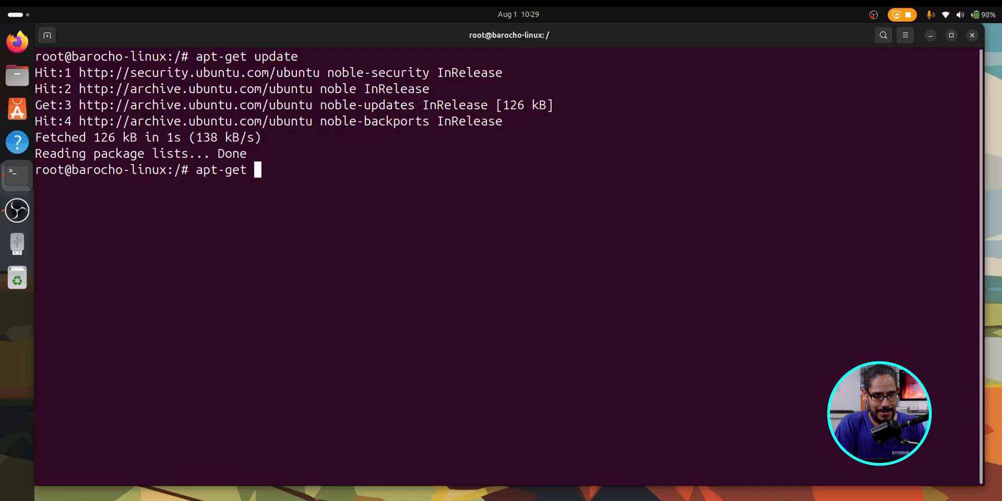
{"action": "type", "text": "upgrade"}
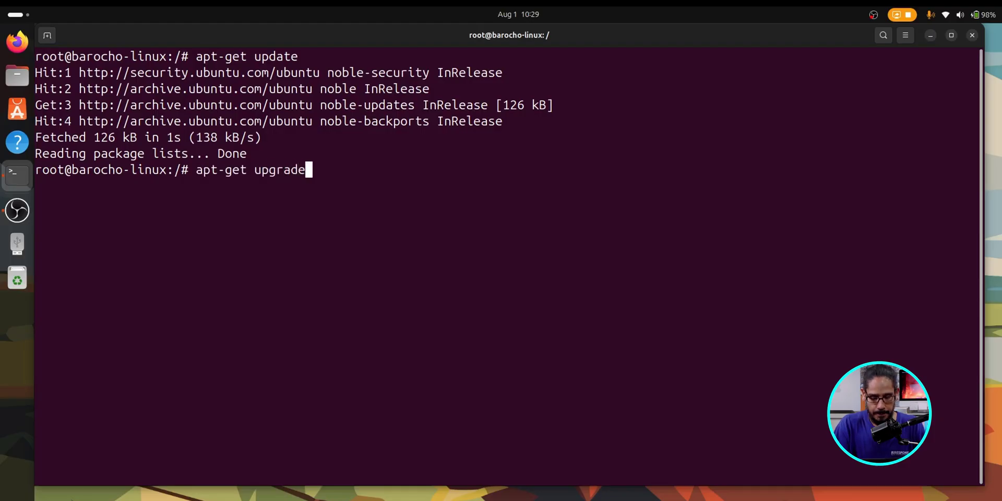
{"action": "key", "text": "Return"}
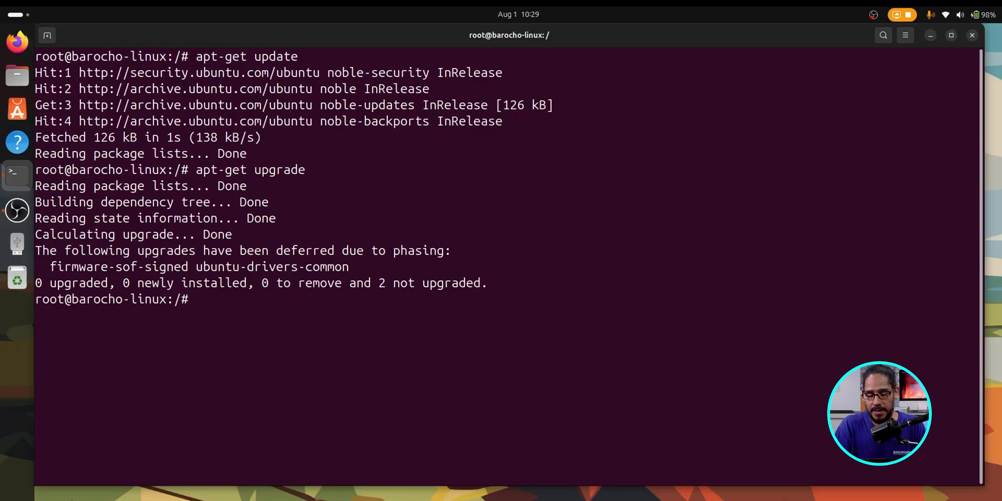
{"action": "type", "text": "c"}
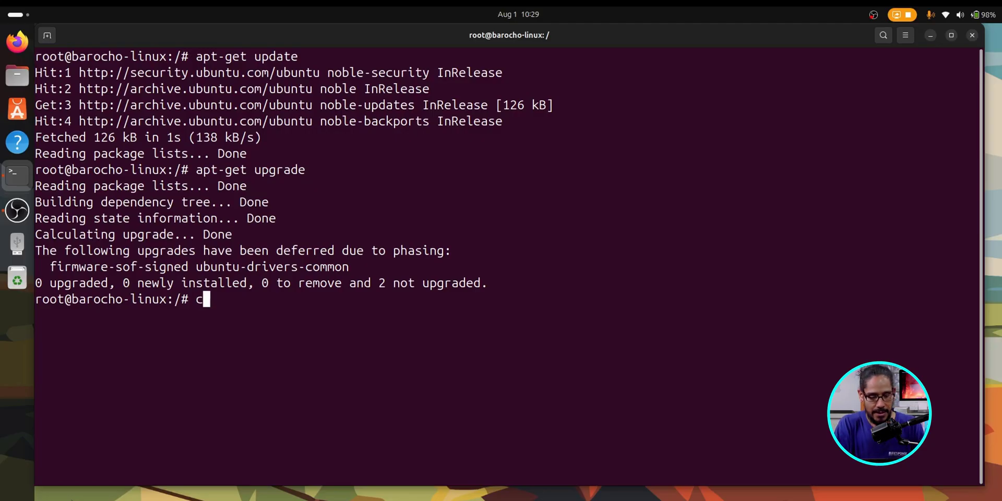
{"action": "type", "text": "lear"}
{"action": "key", "text": "Return"}
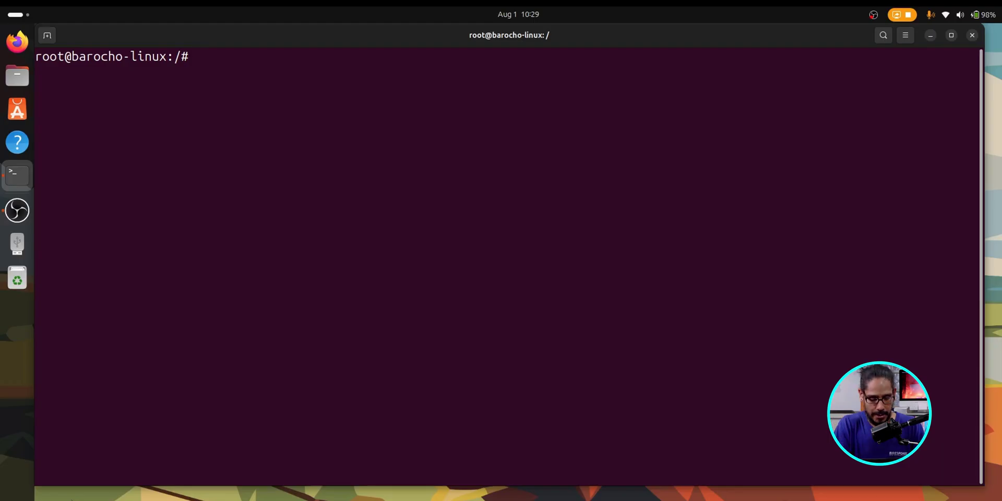
- Install the gparted package with apt
{"action": "type", "text": "apt int"}
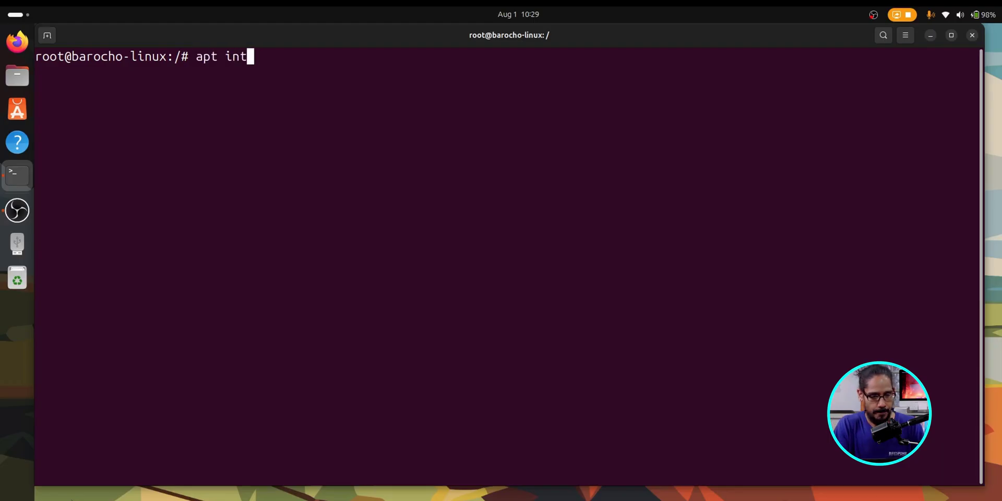
{"action": "key", "text": "BackSpace"}
{"action": "type", "text": "stall gparted"}
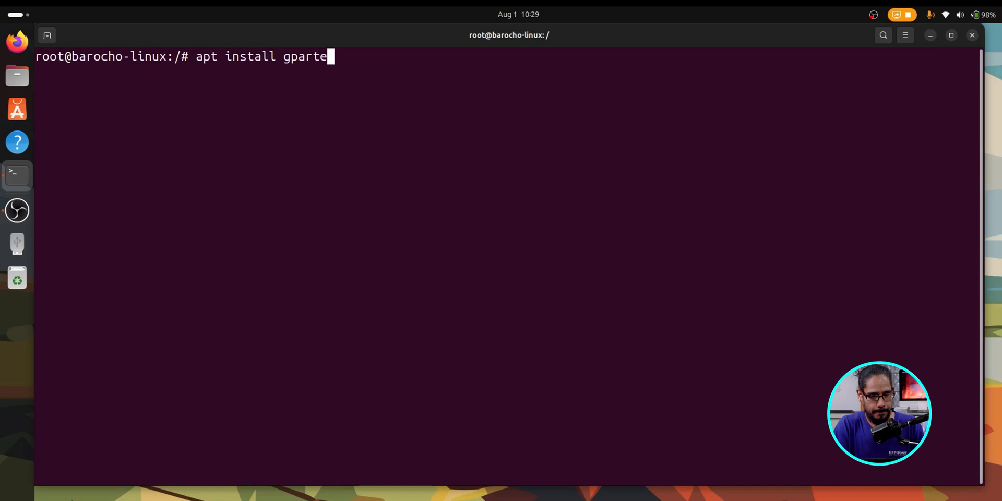
{"action": "key", "text": "Return"}
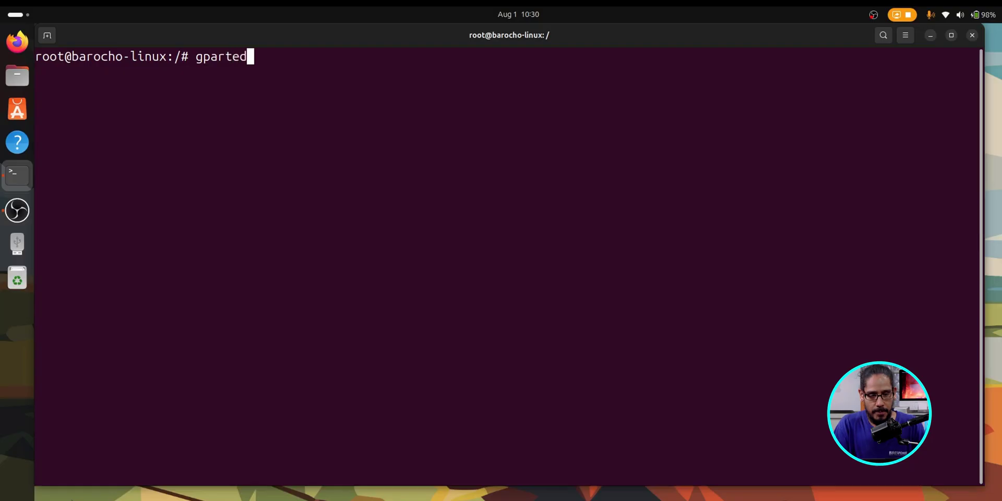
- Launch GParted from the terminal in an enlarged window and switch to the 14.91 GiB device /dev/sda
{"action": "key", "text": "Return"}
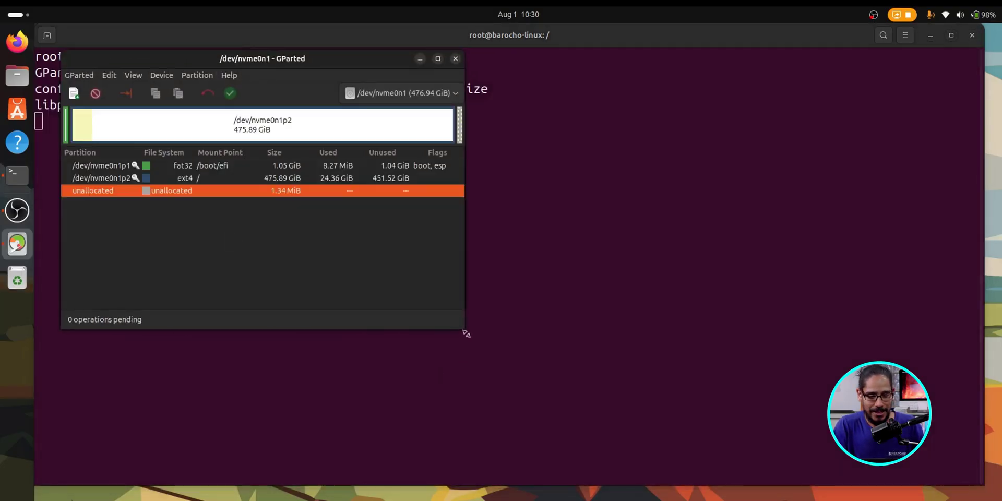
{"action": "left_click_drag", "start_coordinate": [466, 330], "coordinate": [650, 437]}
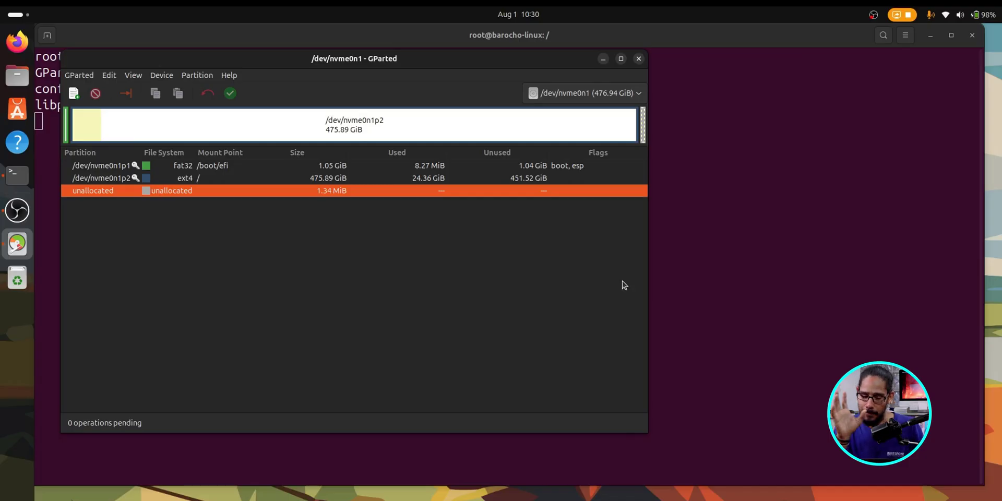
{"action": "left_click", "coordinate": [630, 93]}
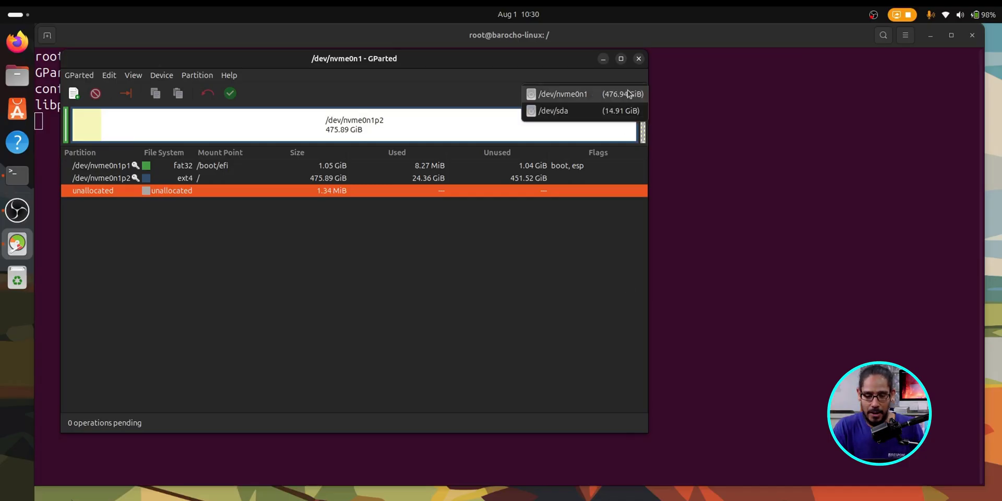
{"action": "left_click", "coordinate": [579, 111]}
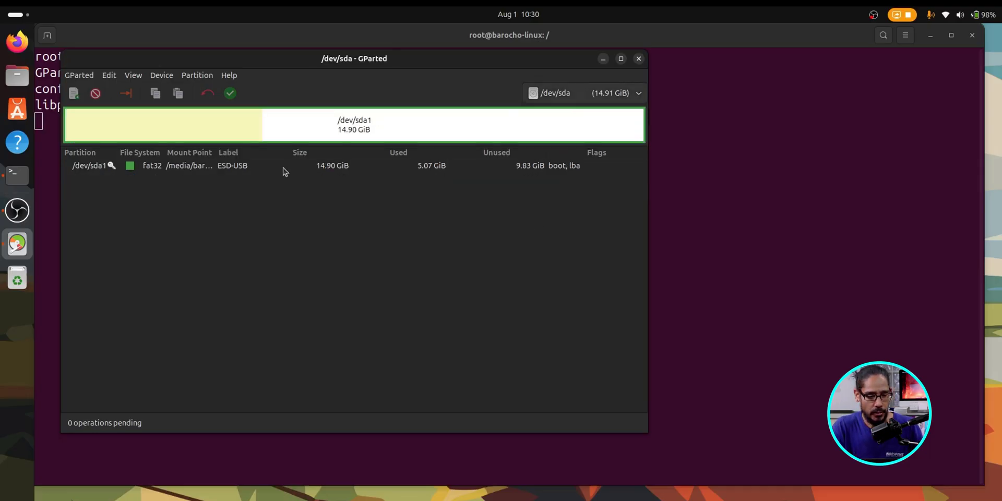
- Unmount the ESD-USB partition /dev/sda1
{"action": "left_click", "coordinate": [231, 168]}
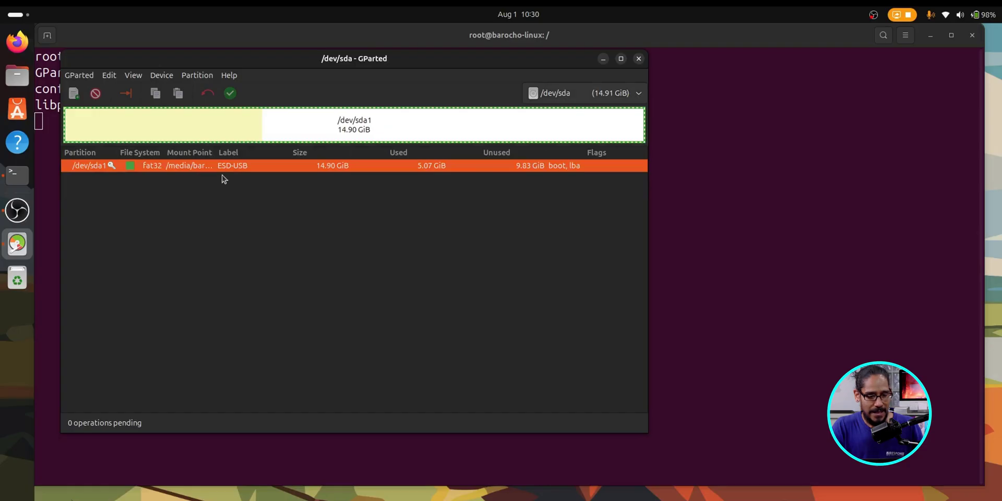
{"action": "right_click", "coordinate": [174, 169]}
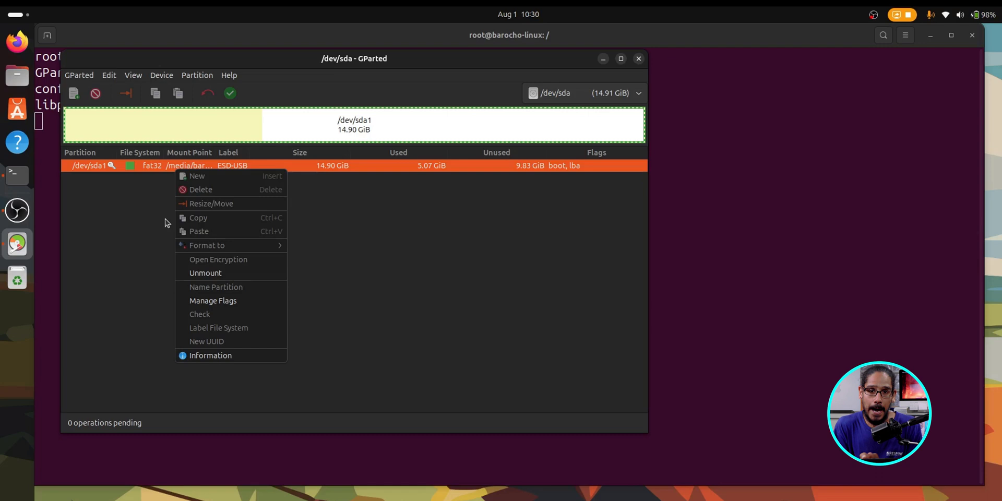
{"action": "left_click", "coordinate": [214, 274]}
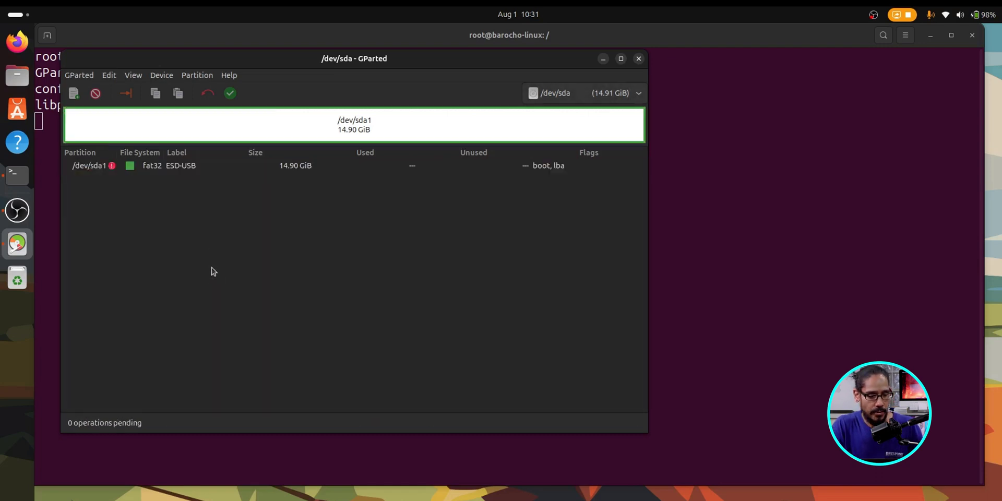
- Delete the unmounted fat32 partition /dev/sda1 from the USB drive
{"action": "left_click", "coordinate": [170, 165]}
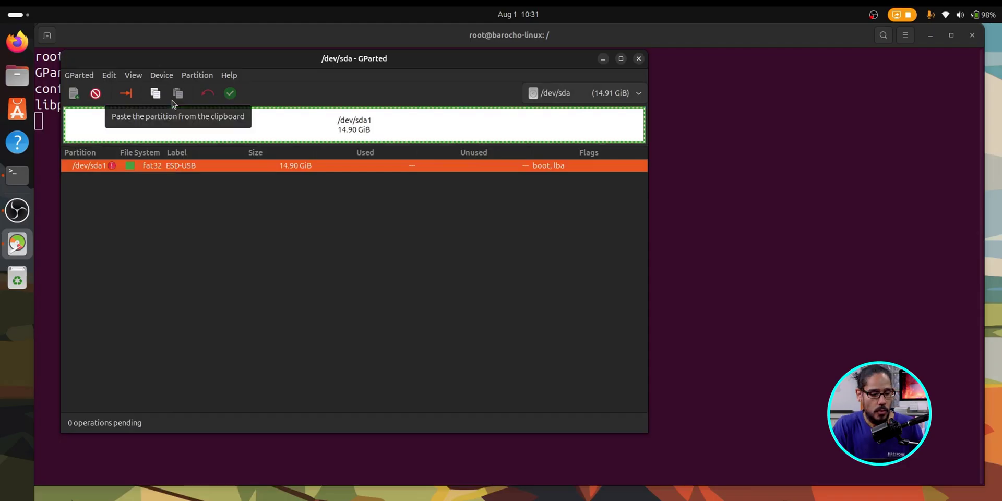
{"action": "right_click", "coordinate": [189, 167]}
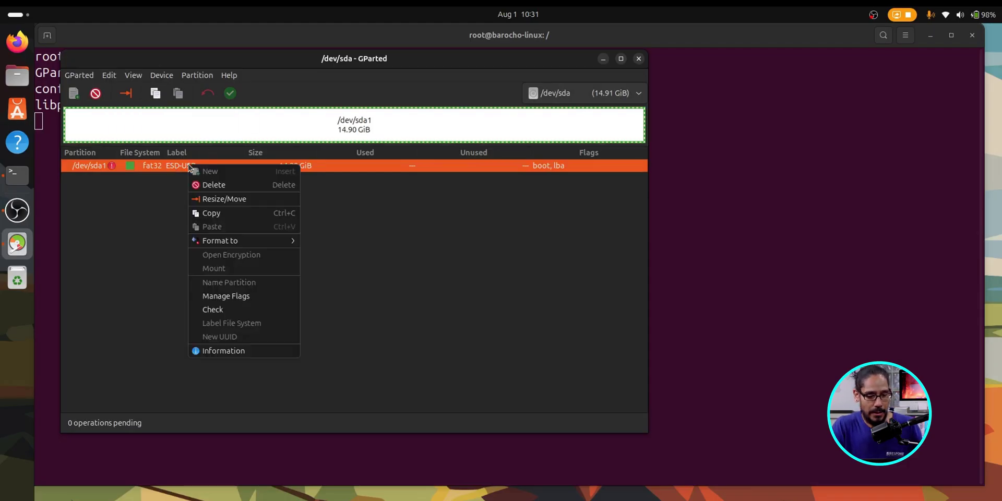
{"action": "left_click", "coordinate": [212, 186]}
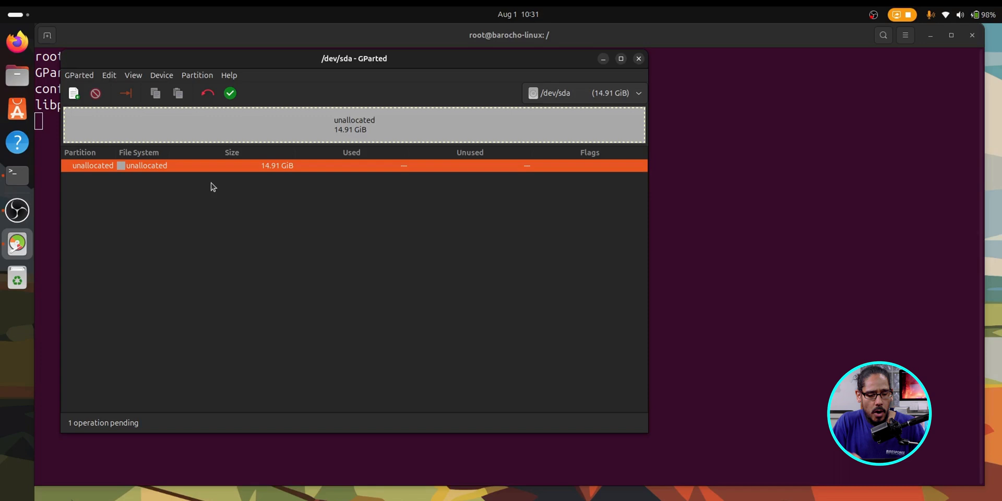
- Start a new partition in the unallocated space of /dev/sda and set its size to 8196 MiB
{"action": "right_click", "coordinate": [157, 168]}
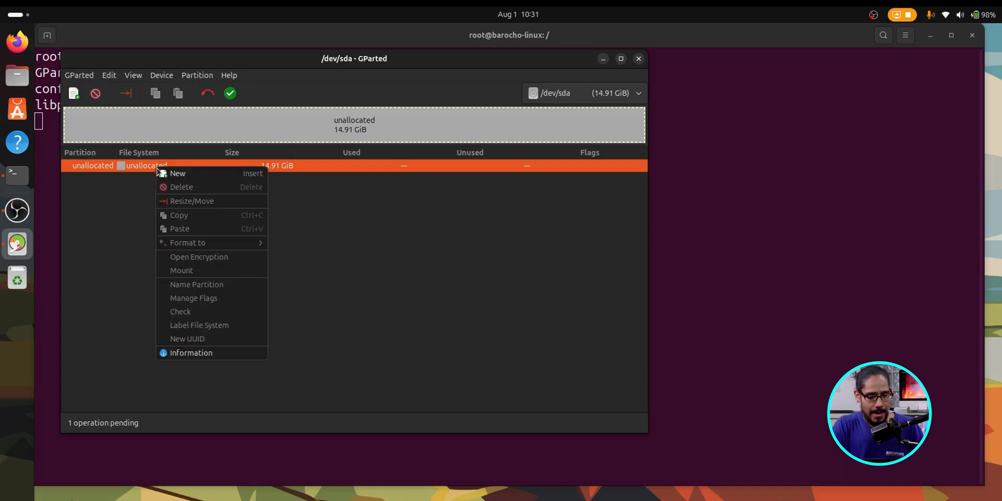
{"action": "left_click", "coordinate": [201, 175]}
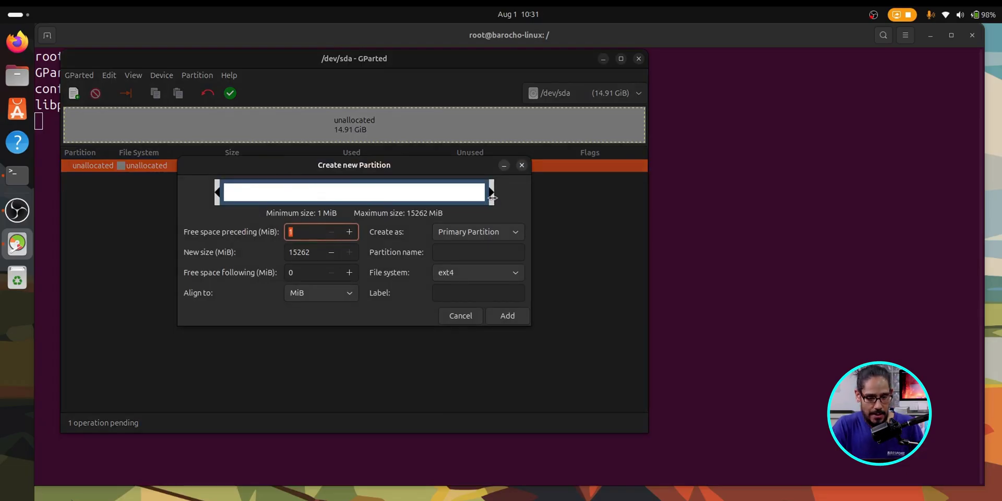
{"action": "left_click_drag", "start_coordinate": [492, 197], "coordinate": [312, 202]}
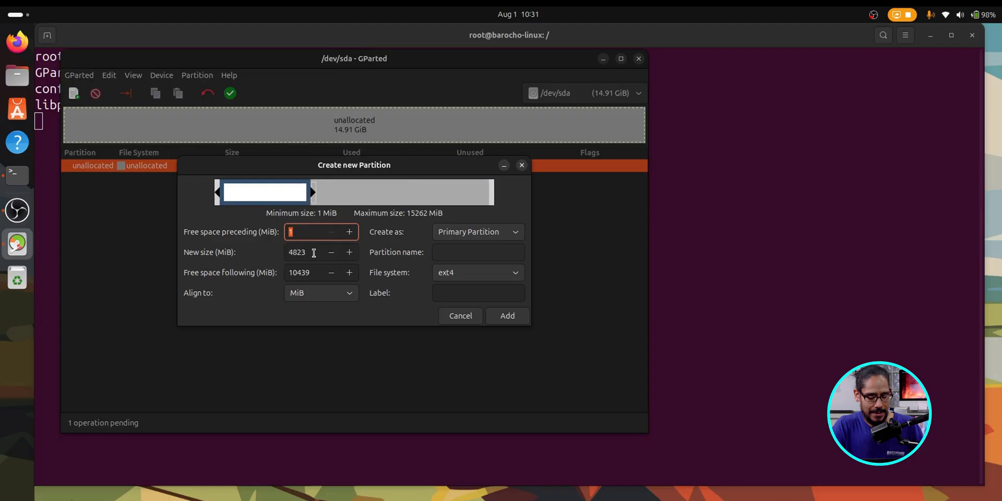
{"action": "key", "text": "Tab"}
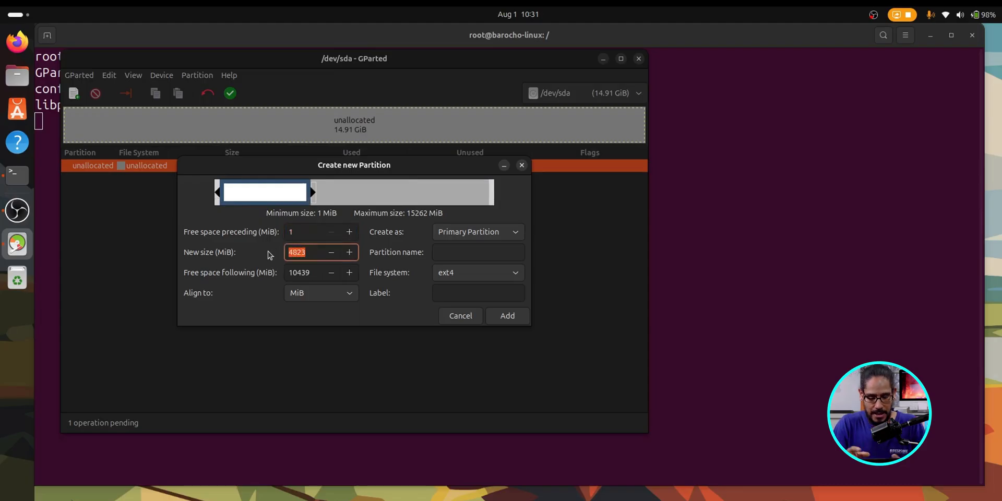
{"action": "type", "text": "8"}
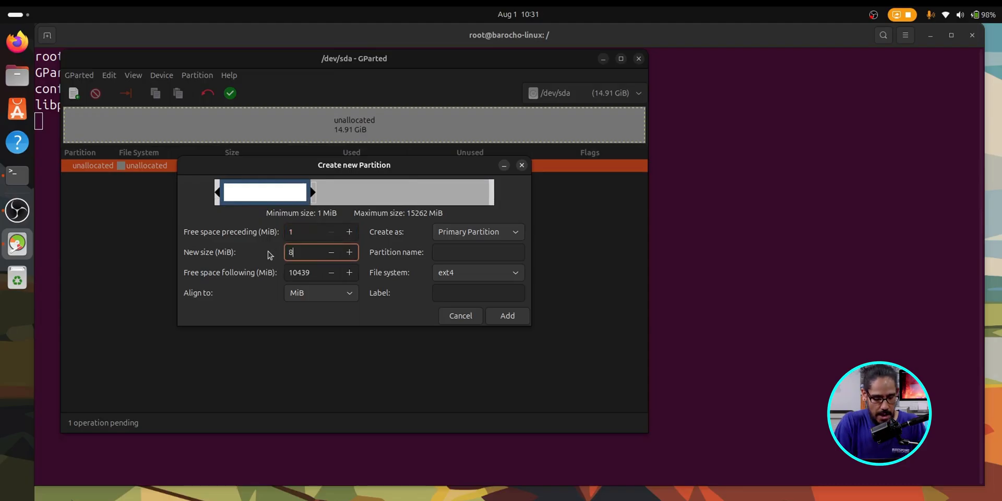
{"action": "type", "text": "196"}
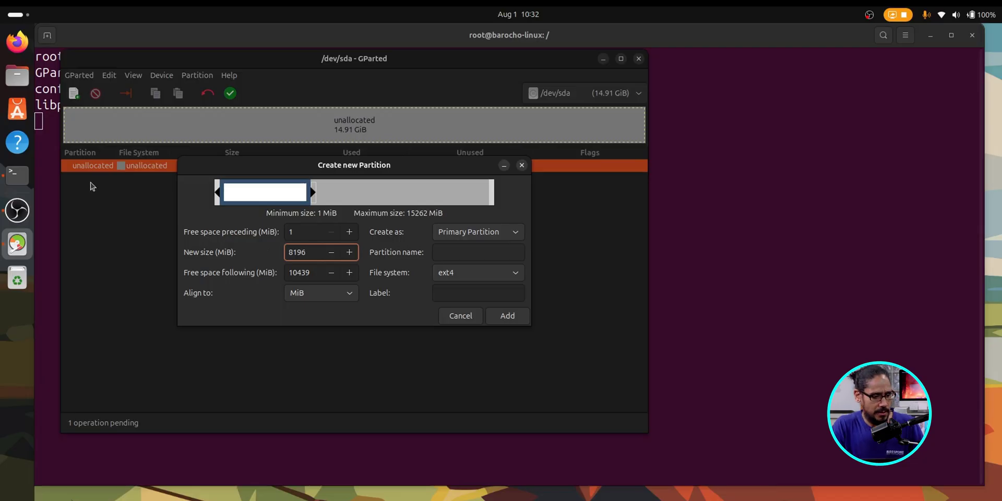
- Find and open the Calculator app, and place its window beside the Create new Partition dialog
{"action": "left_click", "coordinate": [24, 495]}
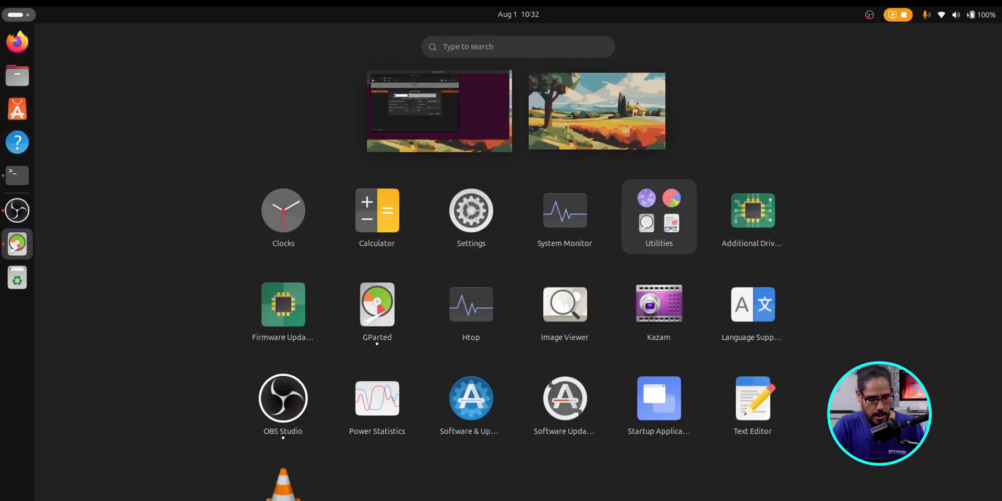
{"action": "type", "text": "call"}
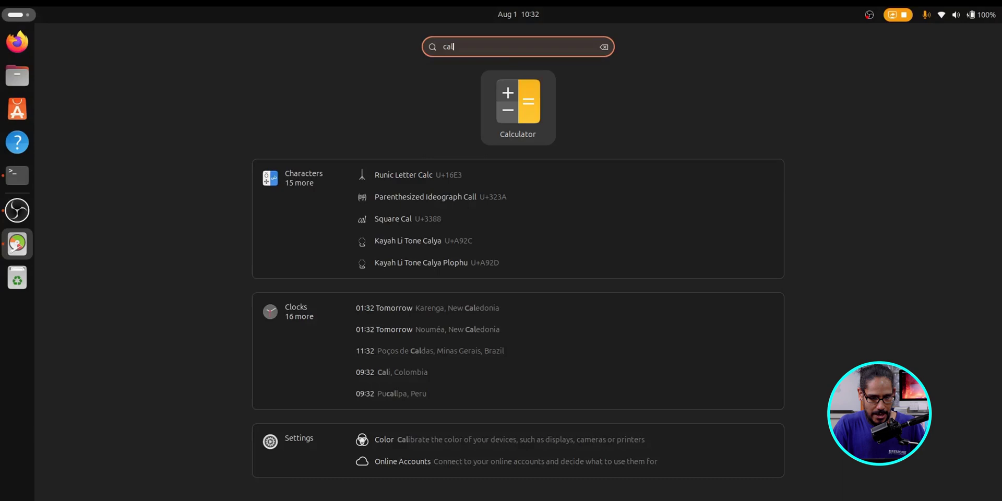
{"action": "left_click", "coordinate": [516, 107]}
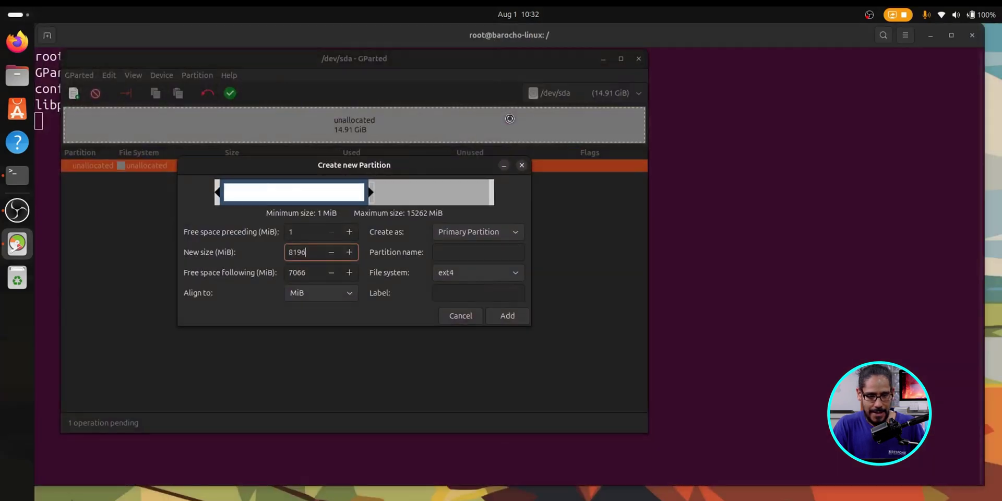
{"action": "left_click_drag", "start_coordinate": [133, 95], "coordinate": [691, 75]}
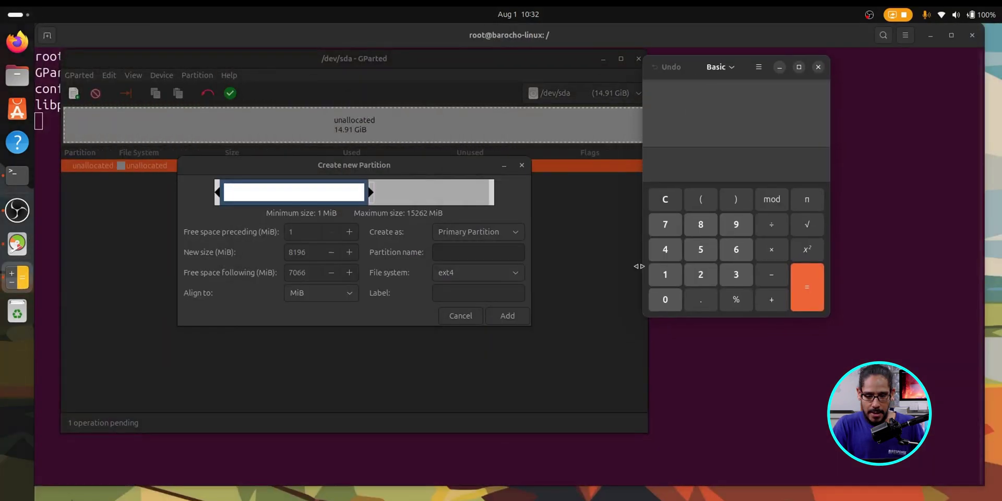
- Calculate 1024 × 8 to work out 8 GiB in MiB
{"action": "left_click", "coordinate": [673, 284]}
{"action": "left_click", "coordinate": [665, 300]}
{"action": "left_click", "coordinate": [700, 274]}
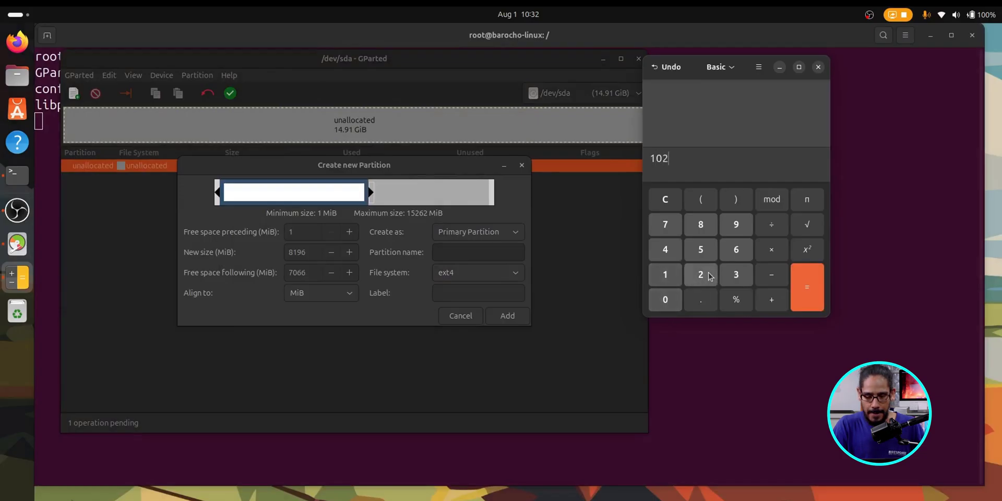
{"action": "left_click", "coordinate": [666, 250]}
{"action": "left_click", "coordinate": [771, 249]}
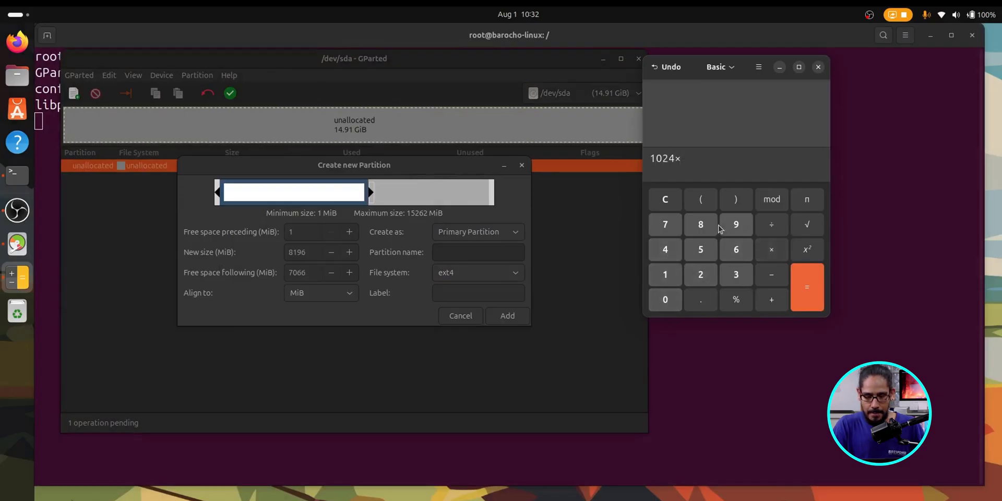
{"action": "left_click", "coordinate": [701, 224]}
{"action": "left_click", "coordinate": [804, 285]}
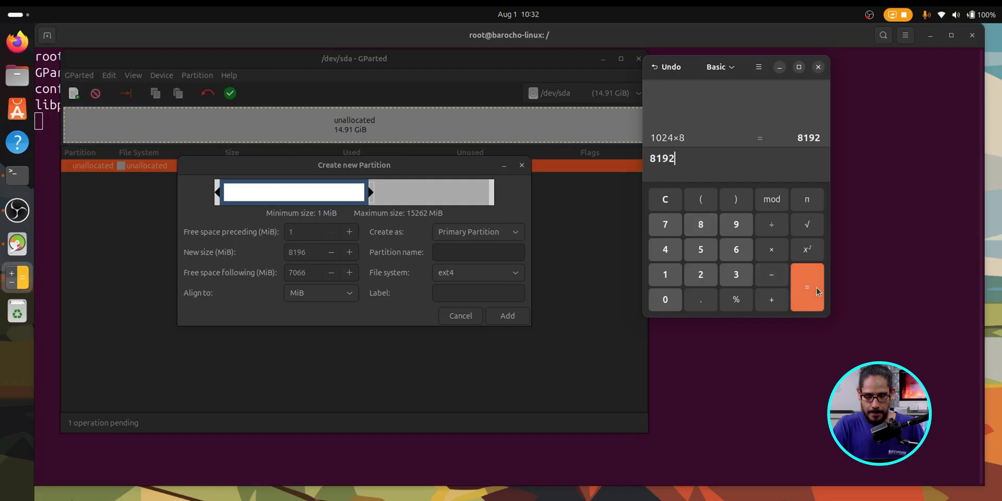
- Correct the new partition's size to 8192 MiB and close the Calculator
{"action": "left_click", "coordinate": [310, 252]}
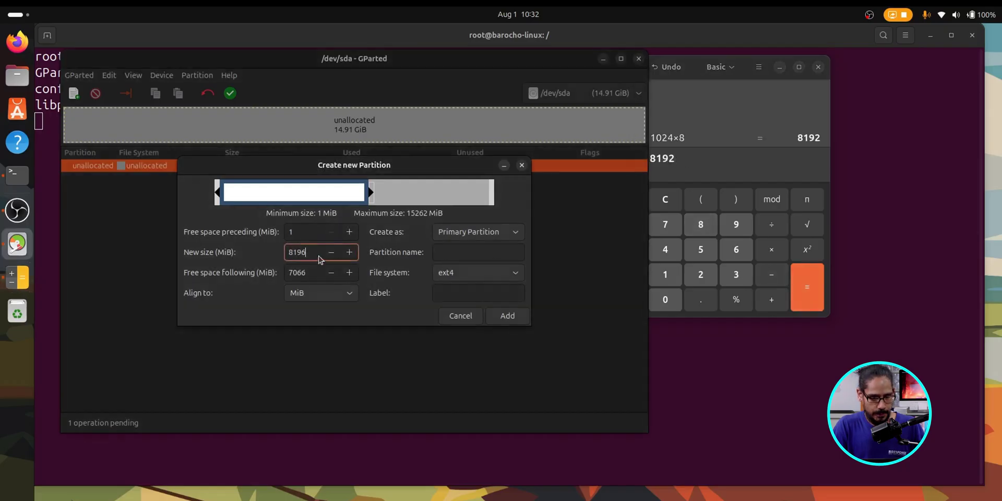
{"action": "key", "text": "BackSpace"}
{"action": "type", "text": "2"}
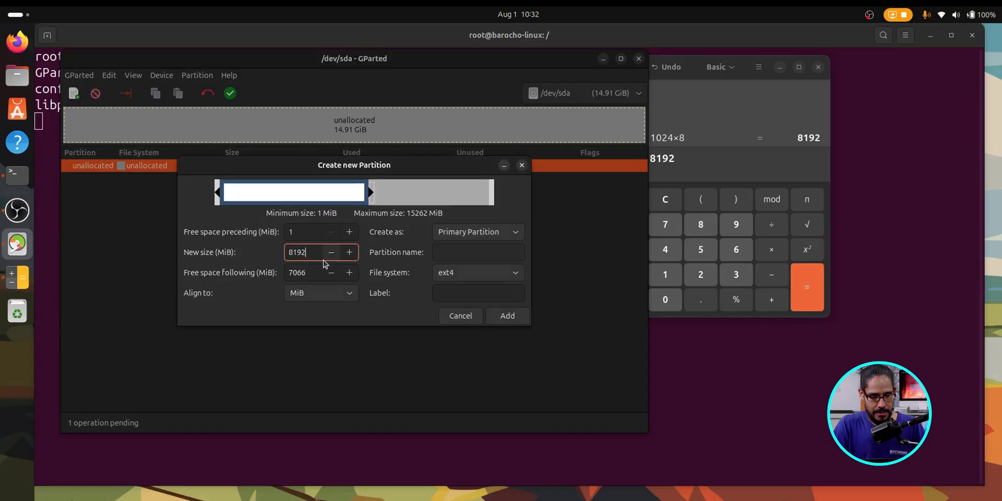
{"action": "left_click", "coordinate": [819, 67]}
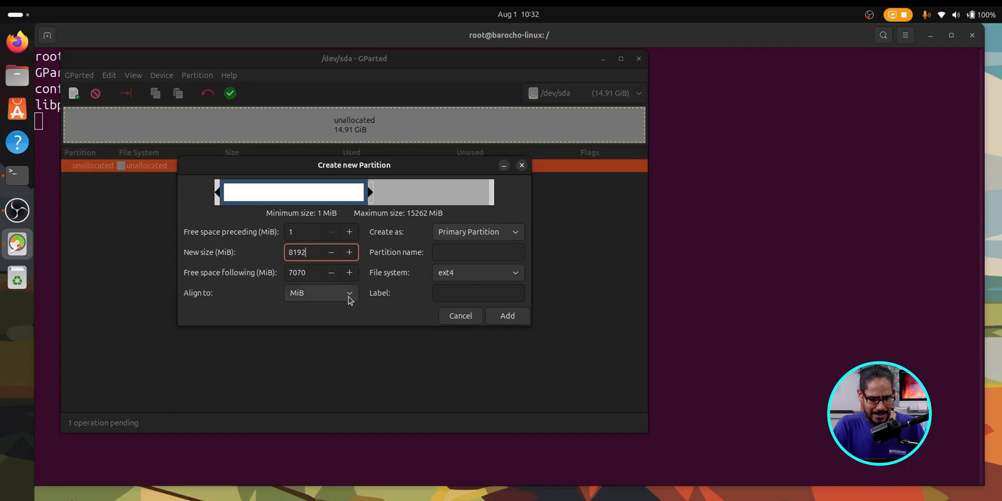
- Choose ntfs as the new partition's file system and add the partition to the pending operations
{"action": "left_click", "coordinate": [515, 274]}
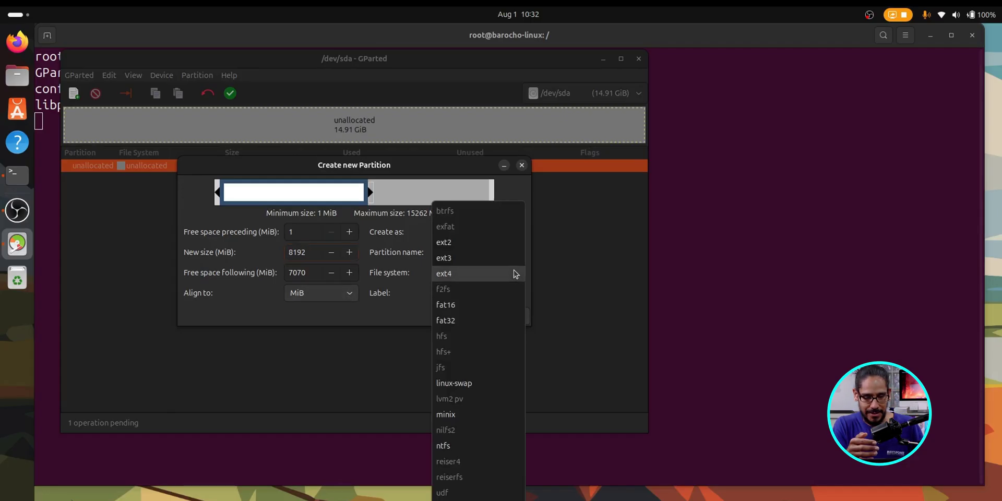
{"action": "left_click", "coordinate": [464, 447]}
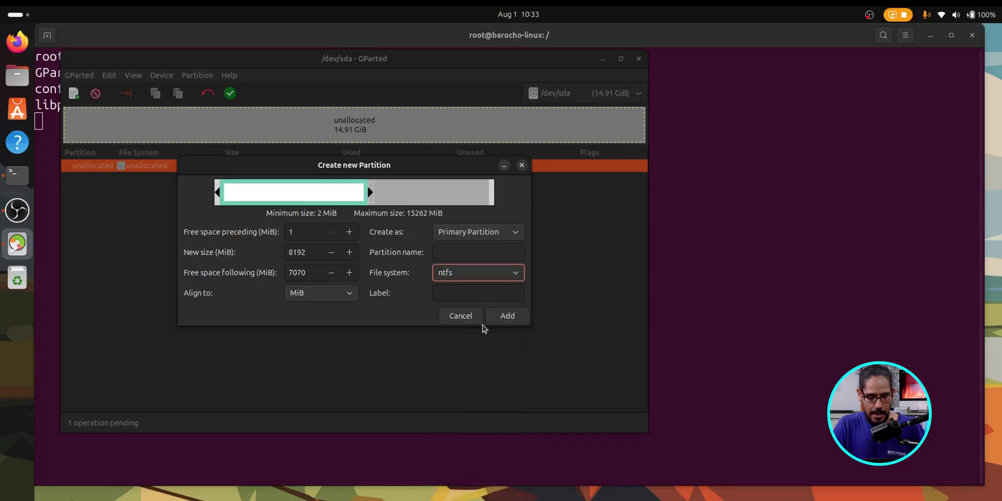
{"action": "left_click", "coordinate": [515, 315]}
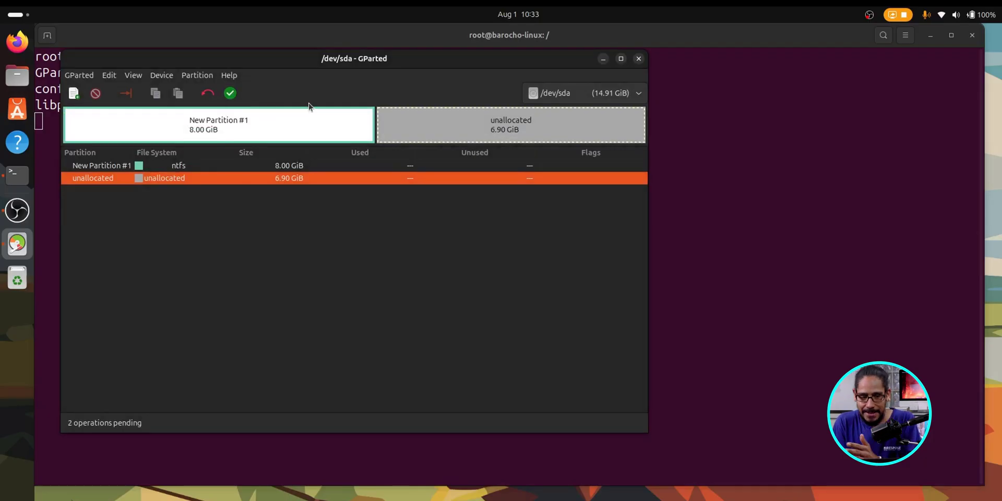
- Apply the pending delete and create operations to /dev/sda, show their details, and close the progress dialog once they complete
{"action": "left_click", "coordinate": [230, 94]}
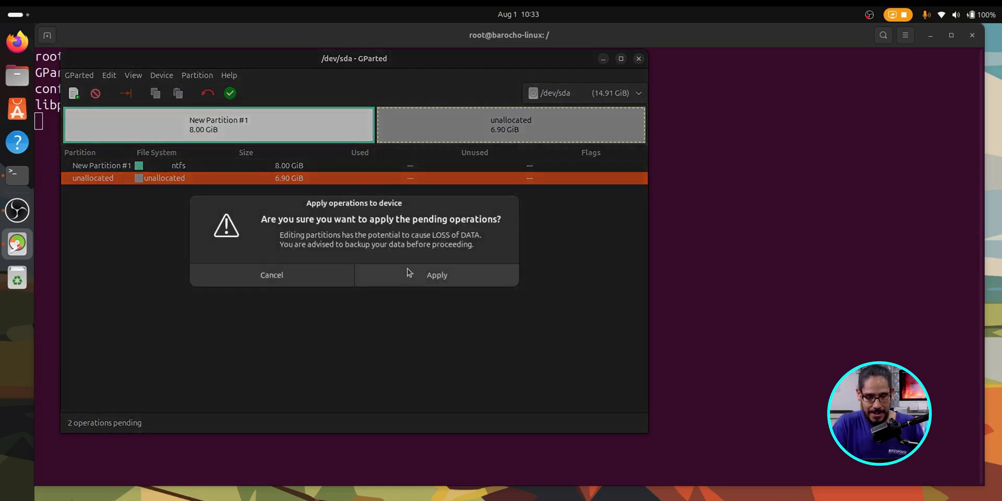
{"action": "left_click", "coordinate": [437, 275]}
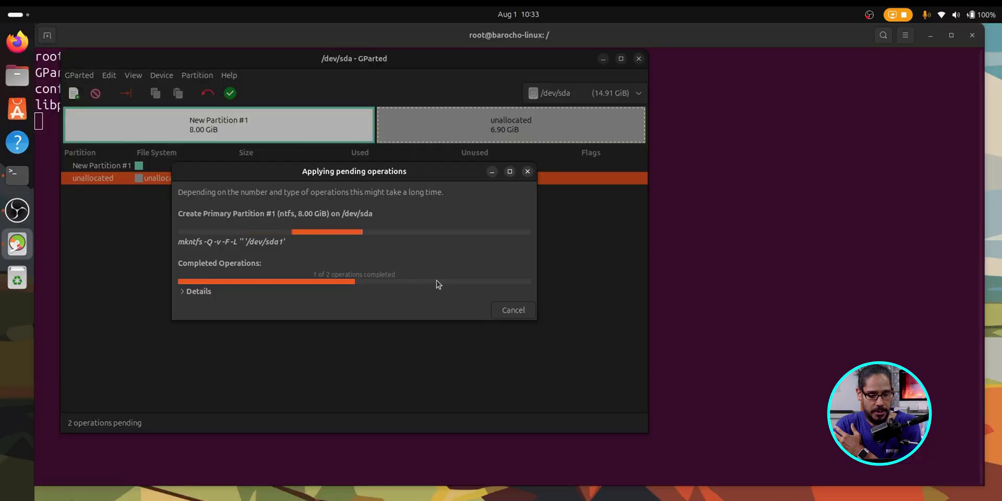
{"action": "left_click", "coordinate": [184, 292]}
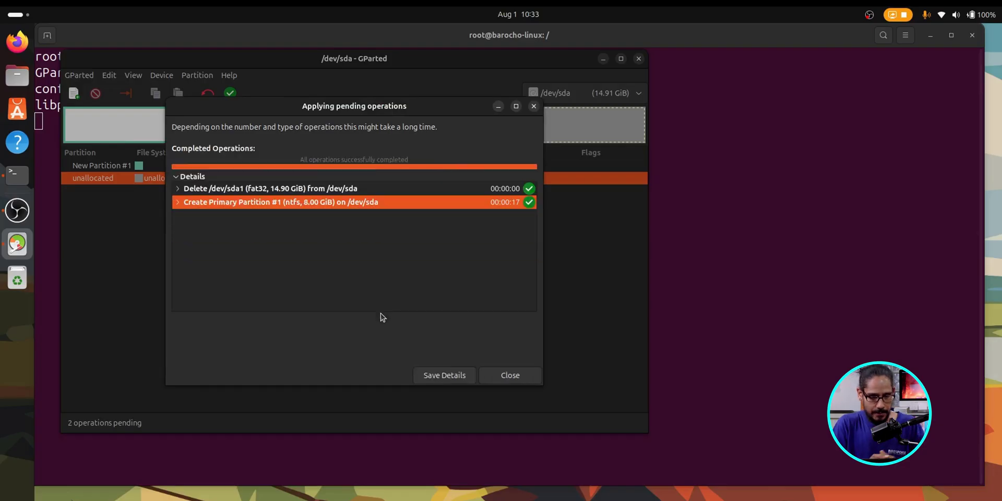
{"action": "left_click", "coordinate": [514, 376]}
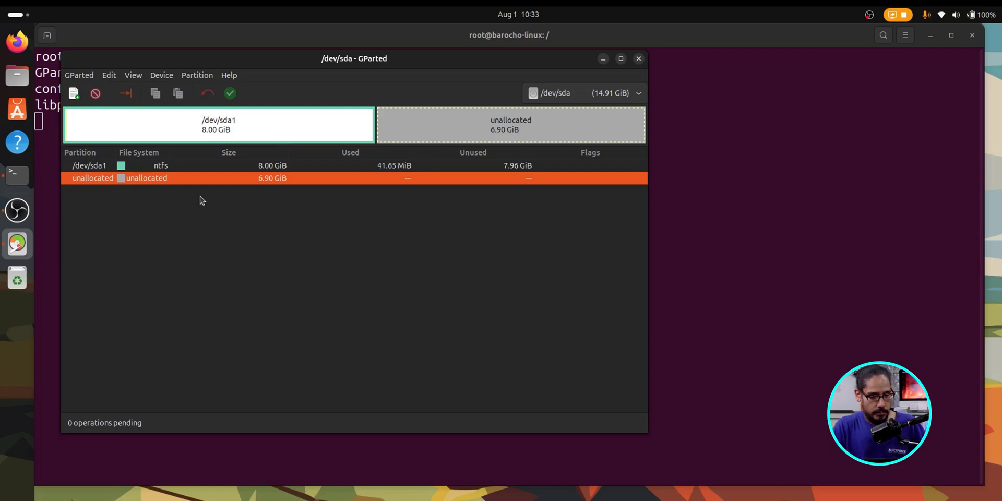
- Add a new 2048 MiB primary partition with the ext4 file system in the remaining unallocated space of /dev/sda
{"action": "right_click", "coordinate": [158, 177]}
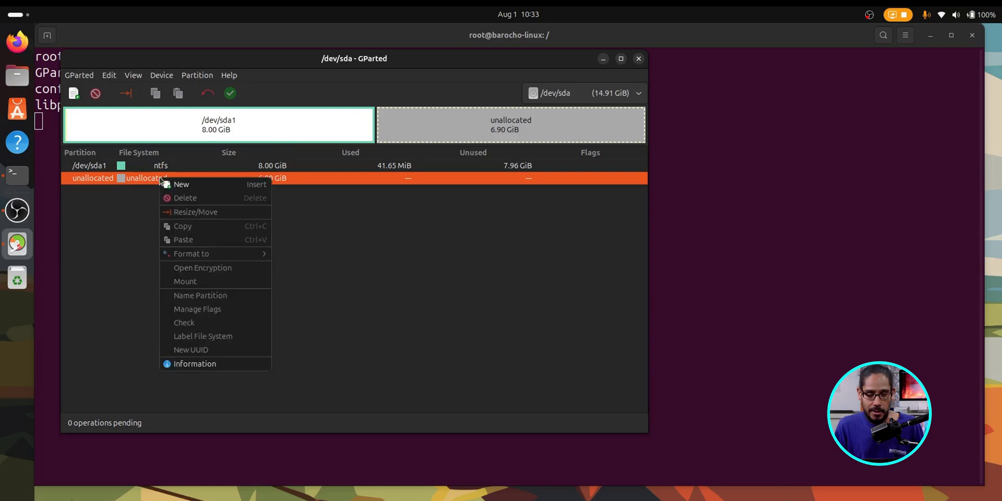
{"action": "left_click", "coordinate": [184, 184]}
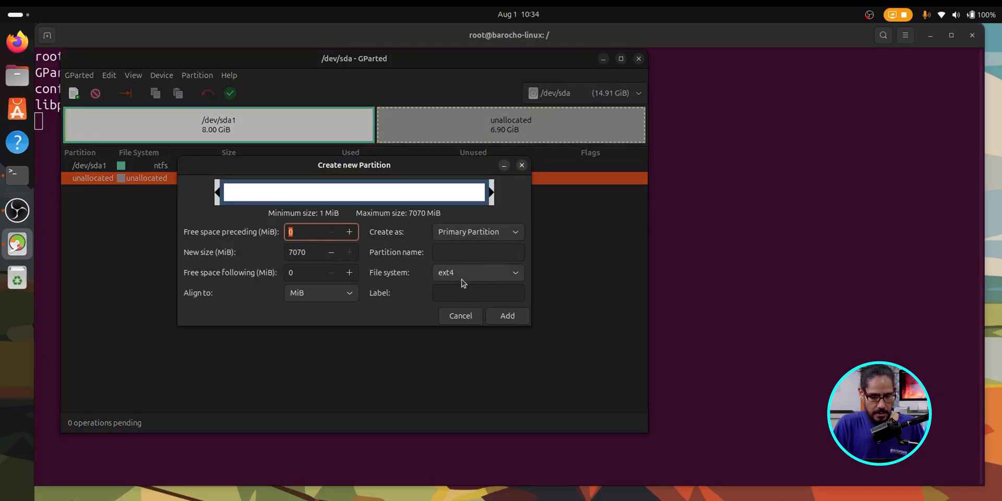
{"action": "left_click", "coordinate": [464, 231]}
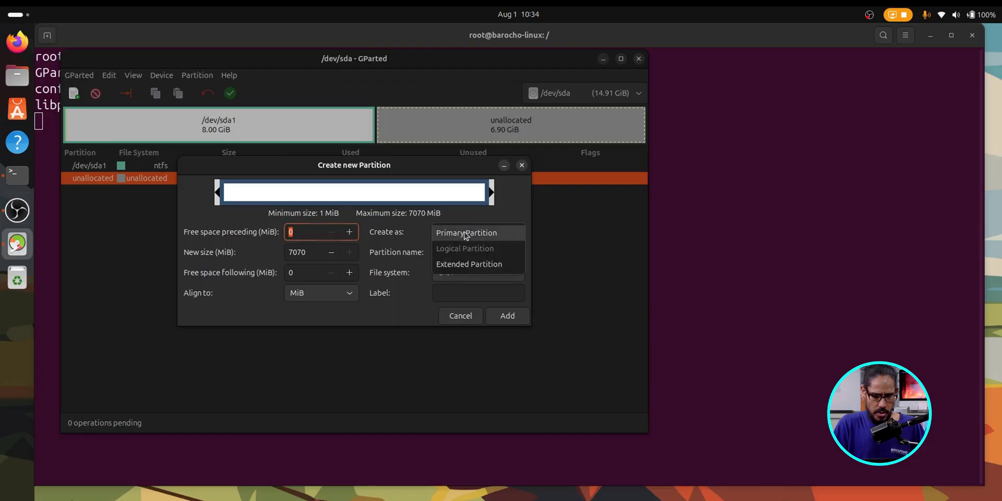
{"action": "left_click", "coordinate": [366, 313]}
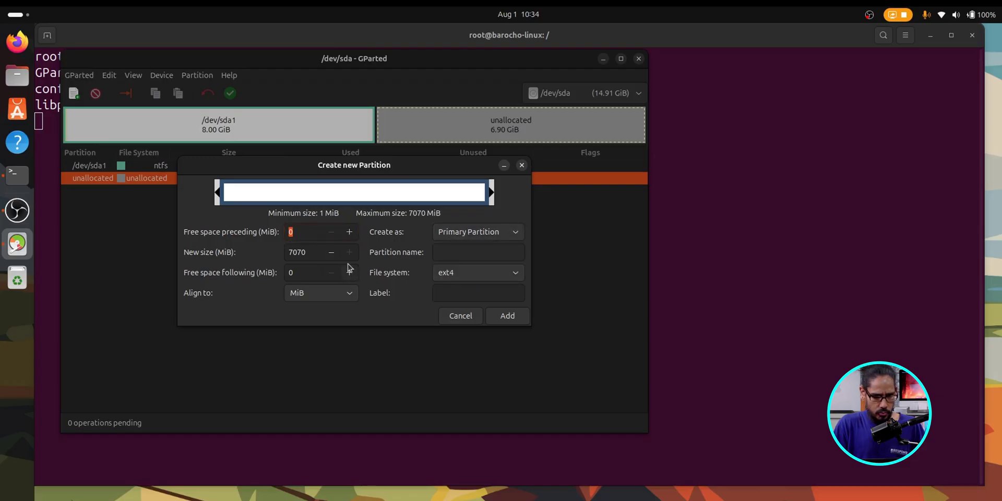
{"action": "mouse_move", "coordinate": [217, 190]}
{"action": "left_mouse_down"}
{"action": "mouse_move", "coordinate": [332, 191]}
{"action": "mouse_move", "coordinate": [215, 191]}
{"action": "left_mouse_up"}
{"action": "double_click", "coordinate": [311, 253]}
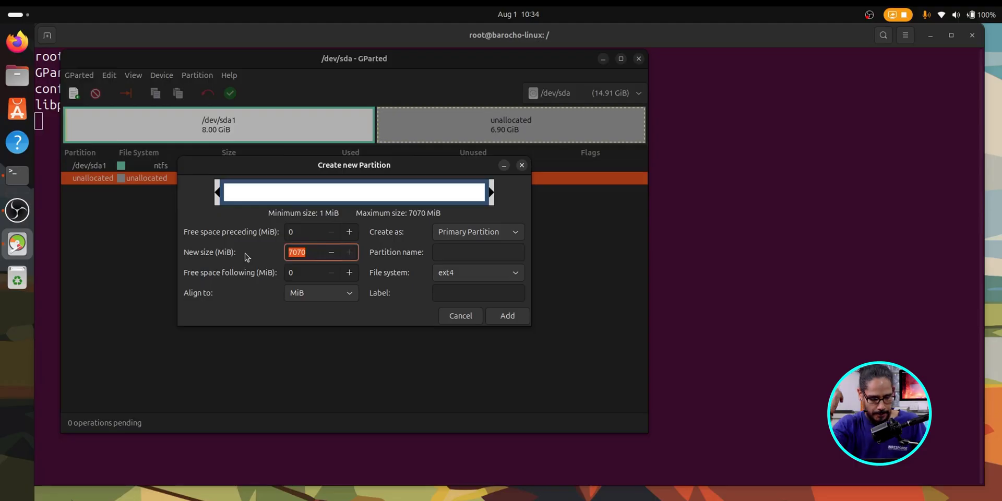
{"action": "type", "text": "20"}
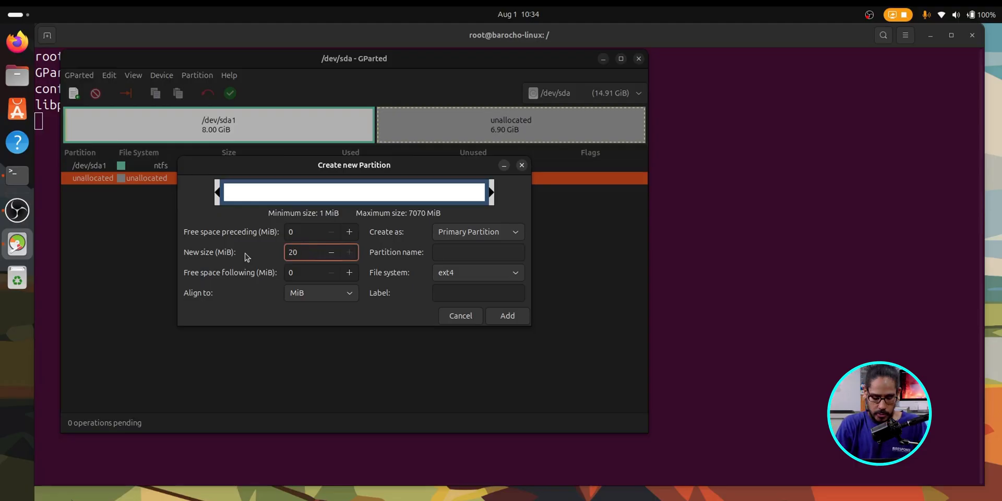
{"action": "type", "text": "48"}
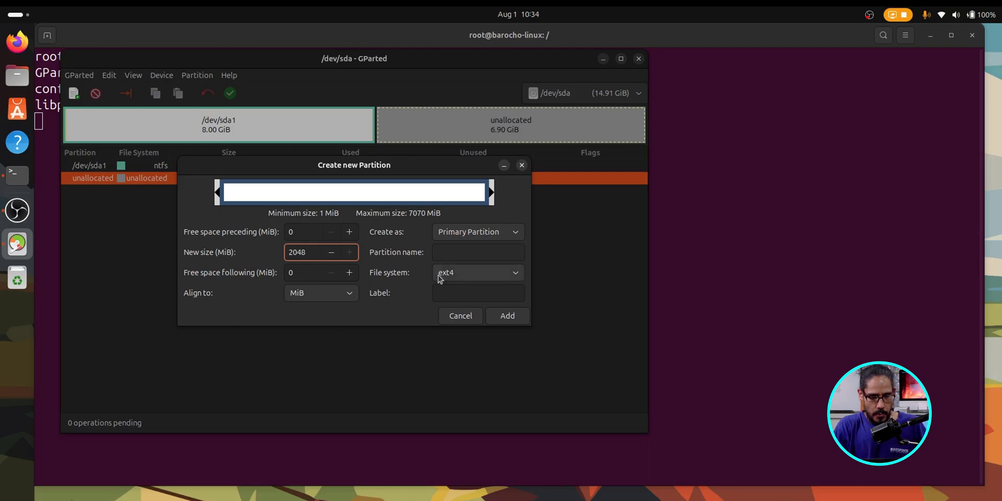
{"action": "left_click", "coordinate": [454, 274]}
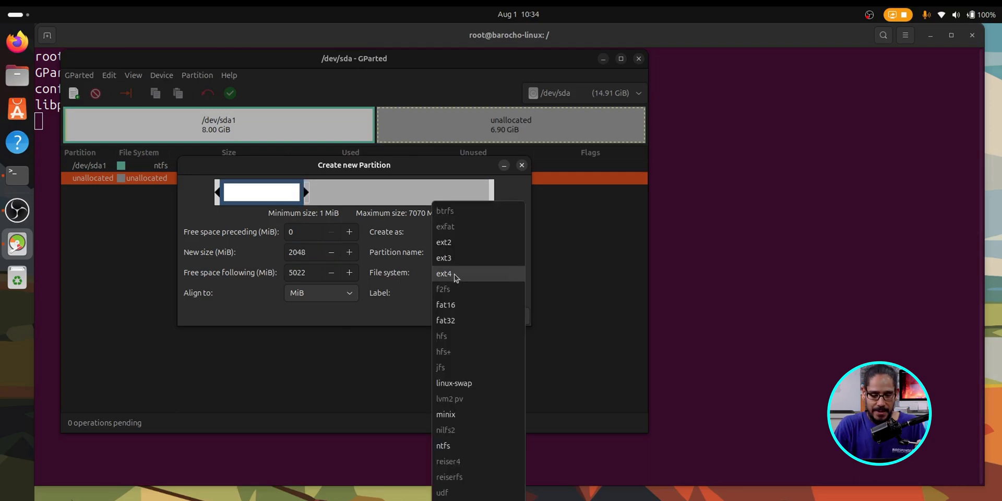
{"action": "left_click", "coordinate": [398, 317]}
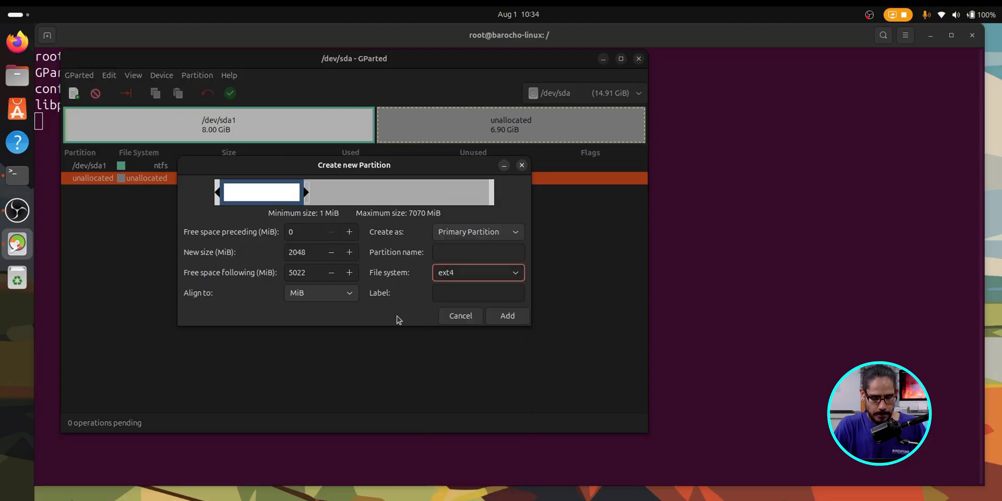
{"action": "left_click", "coordinate": [508, 316]}
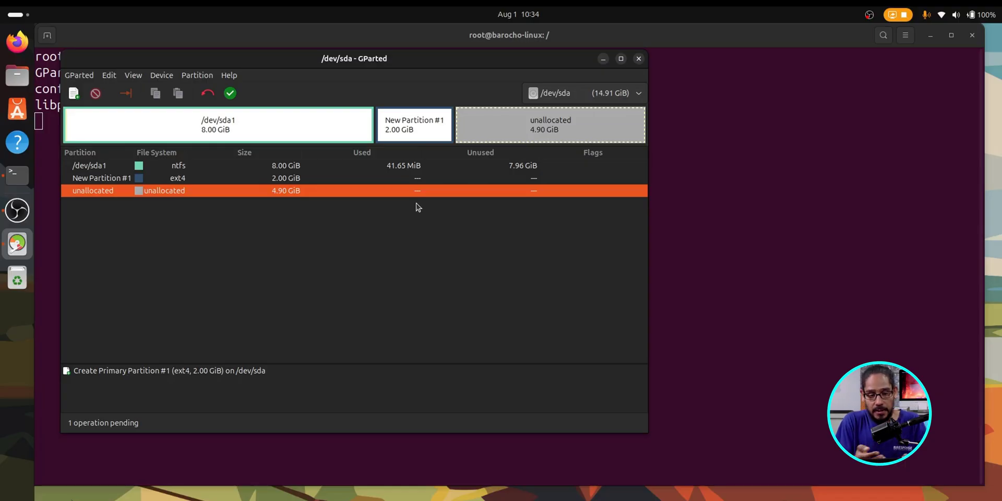
- Apply the pending ext4 partition creation to /dev/sda and expand the operation details in the progress dialog
{"action": "left_click", "coordinate": [230, 94]}
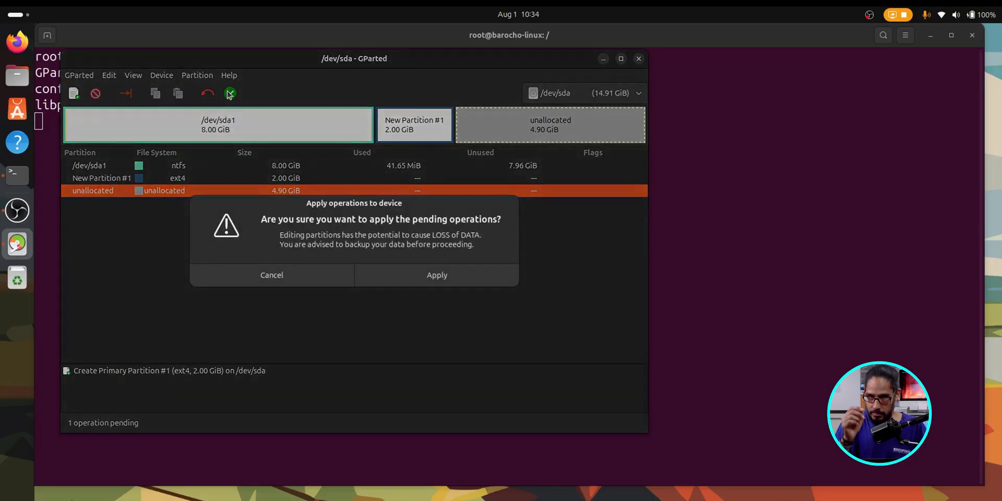
{"action": "left_click", "coordinate": [426, 277]}
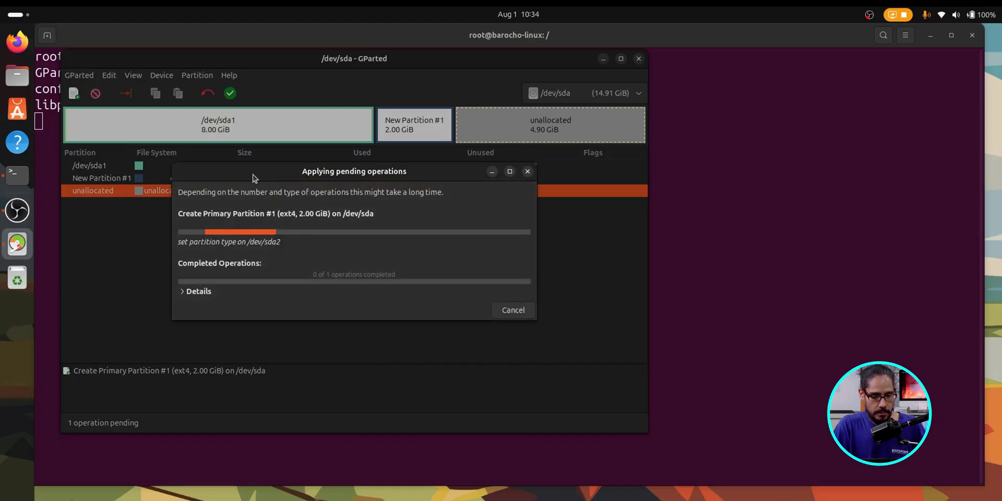
{"action": "left_click_drag", "start_coordinate": [253, 175], "coordinate": [262, 110]}
{"action": "left_click_drag", "start_coordinate": [254, 149], "coordinate": [249, 164]}
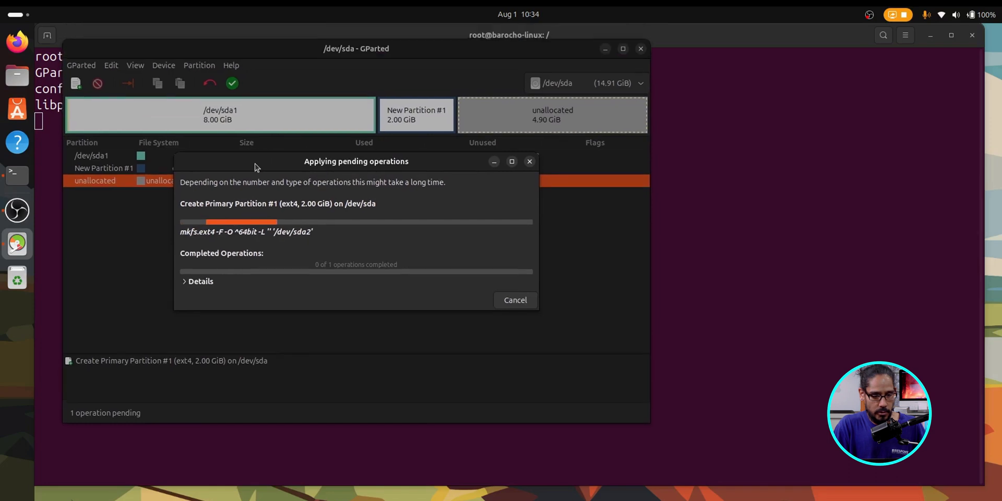
{"action": "left_click", "coordinate": [191, 282]}
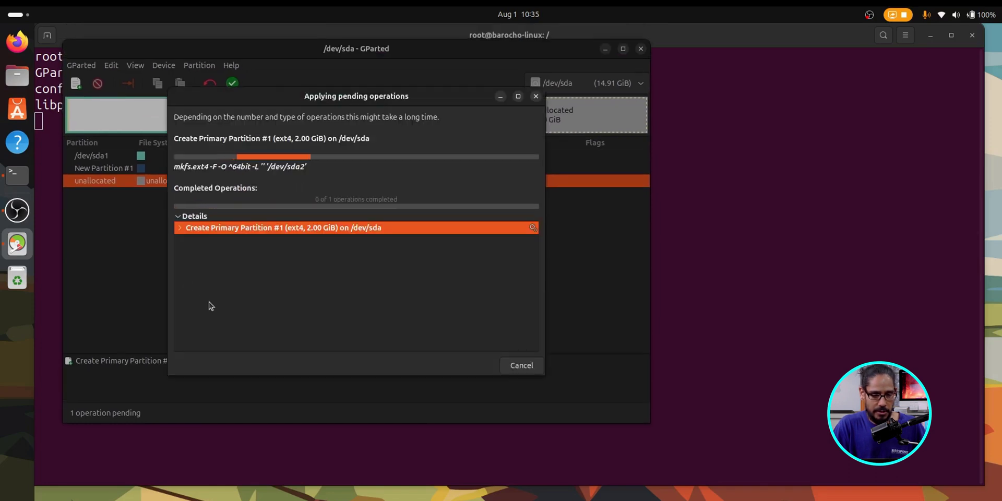